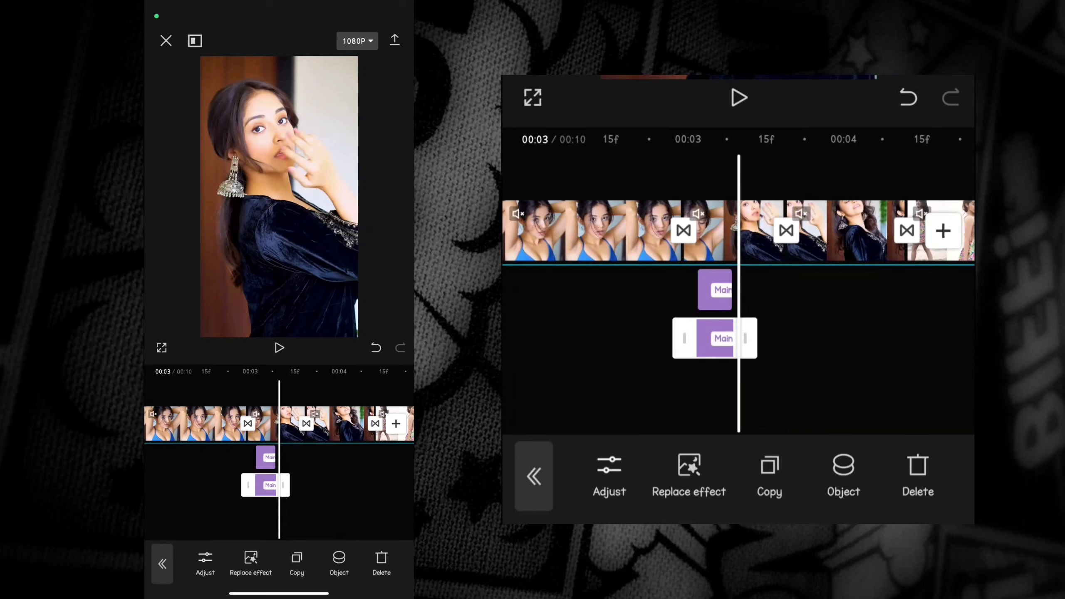
Deselect the effect clip and scrub back along the timeline to review the per-clip effects
key(Escape)
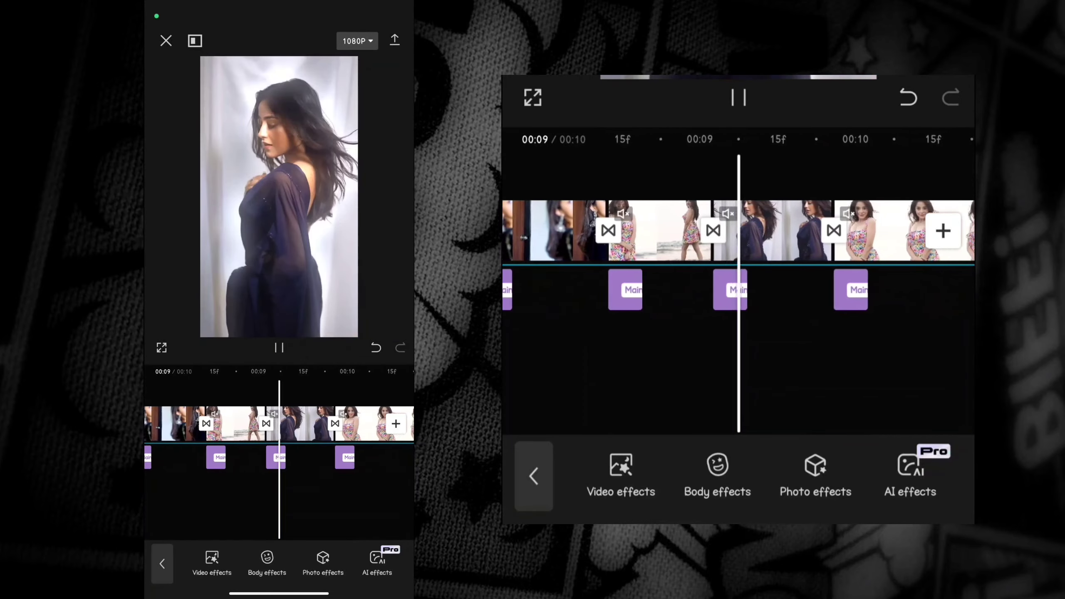
scroll(738, 231, left, 5)
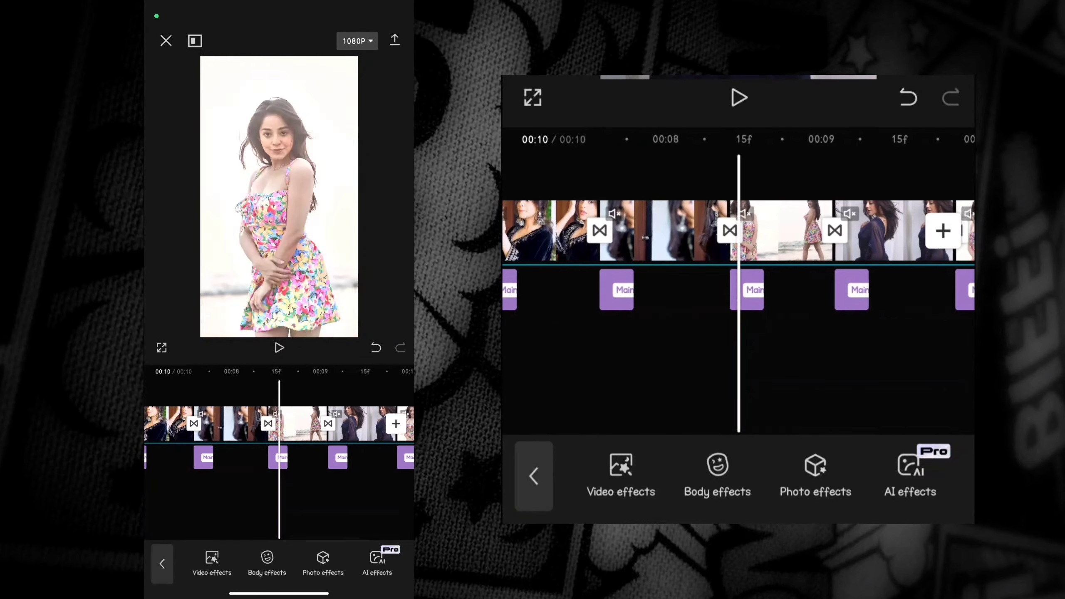
scroll(738, 231, left, 5)
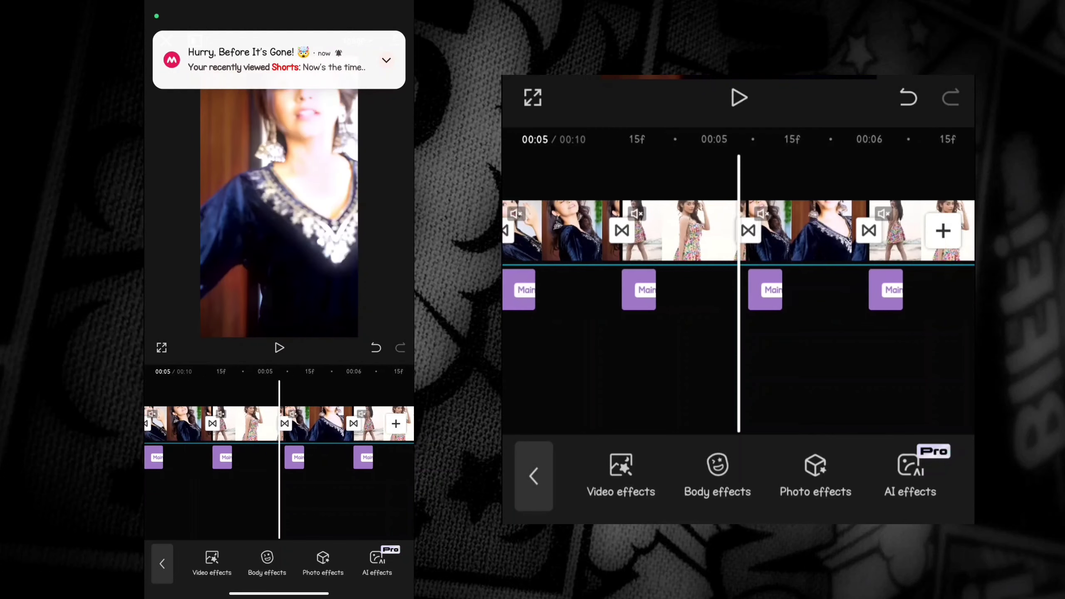
scroll(738, 231, left, 5)
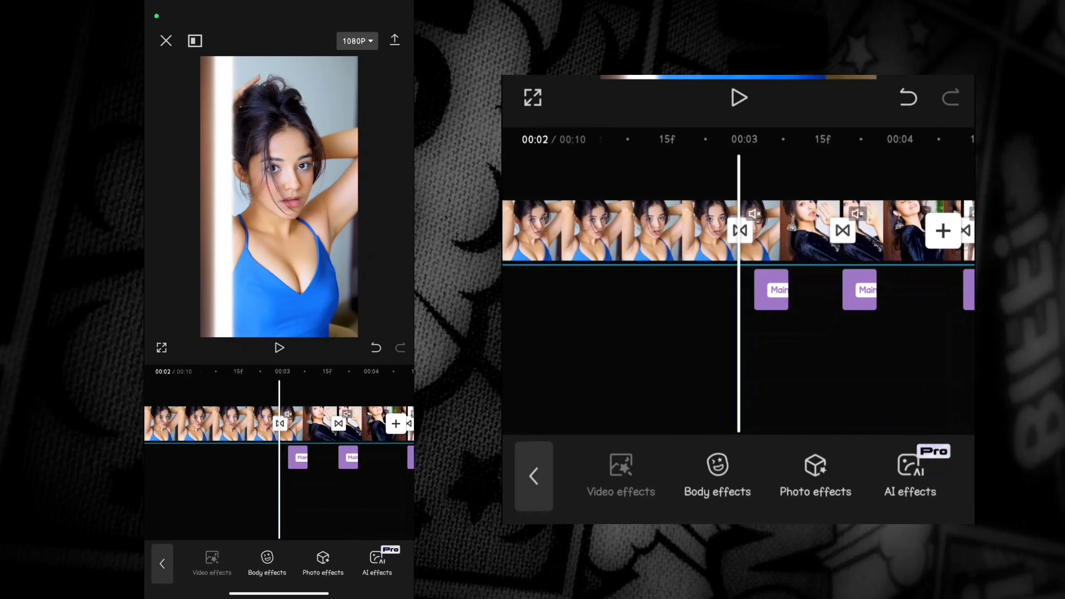
Apply the Vignette video effect from the Trending list on its own effect track
click(212, 562)
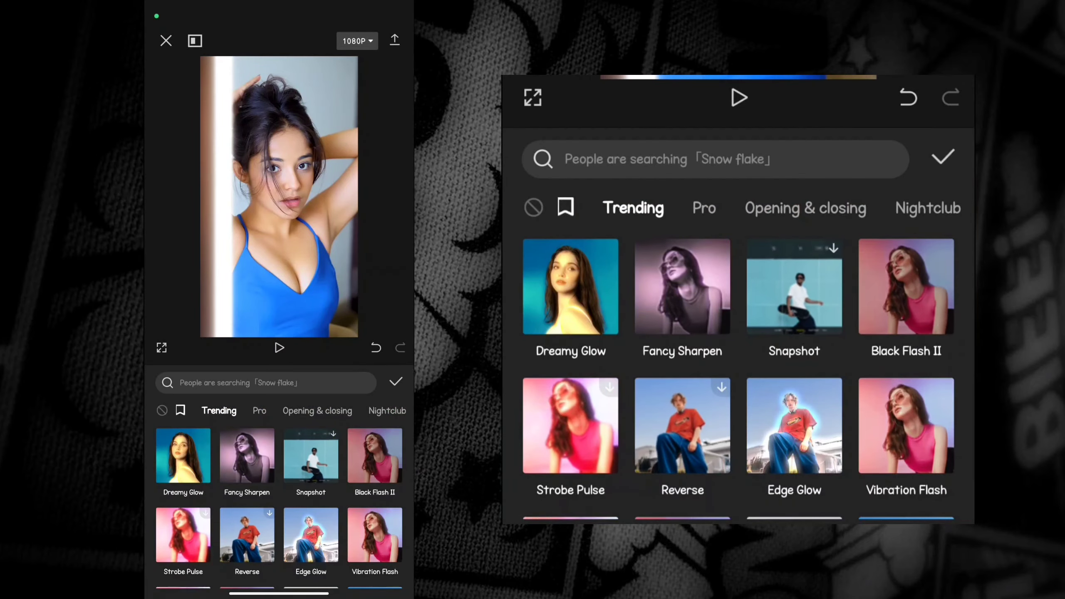
scroll(279, 483, down, 3)
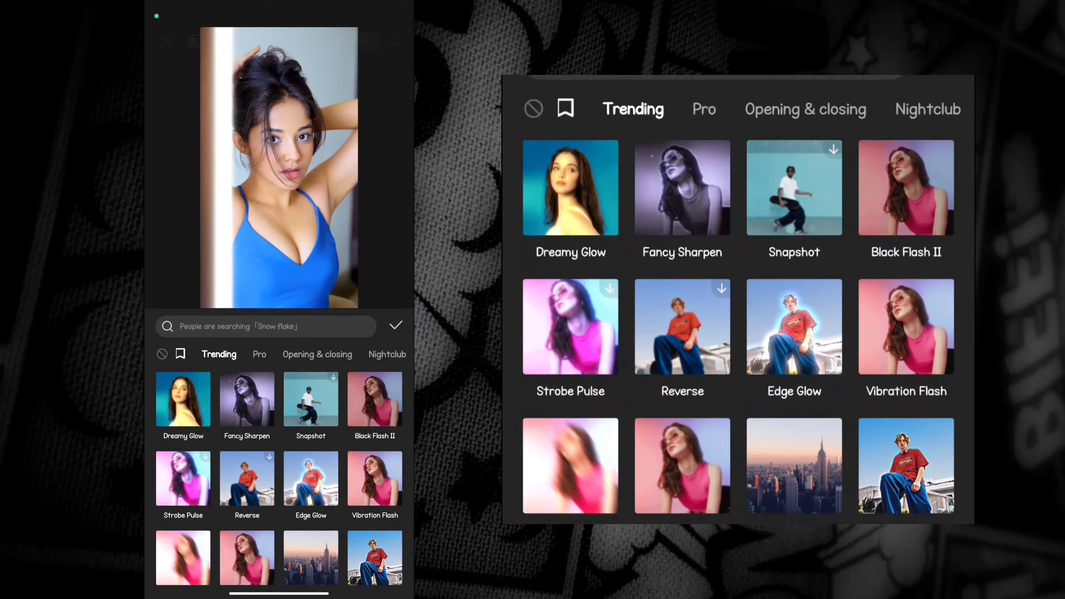
scroll(278, 483, down, 3)
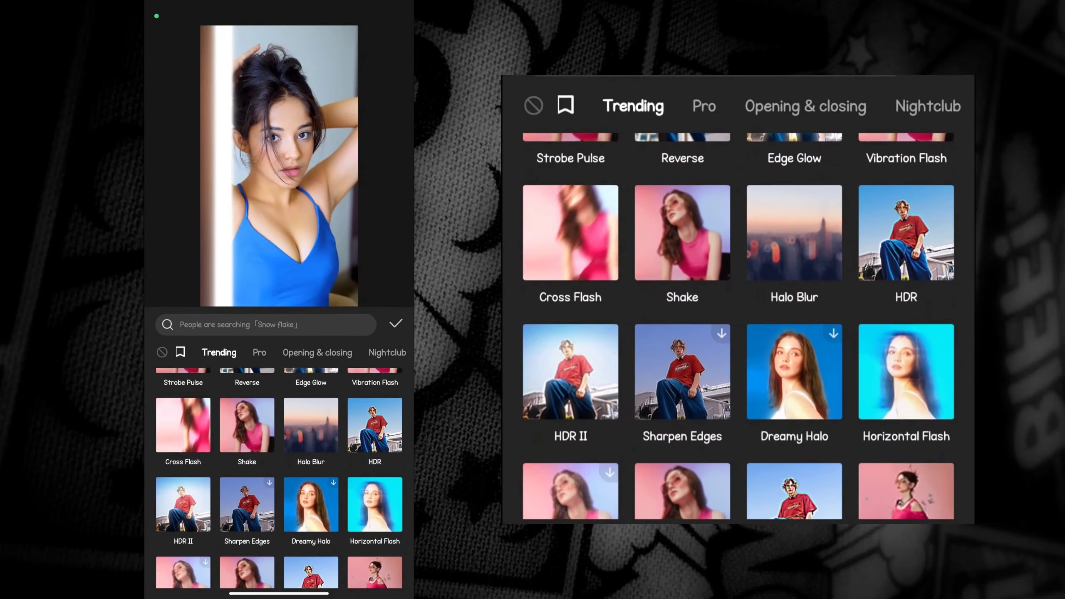
scroll(279, 482, down, 5)
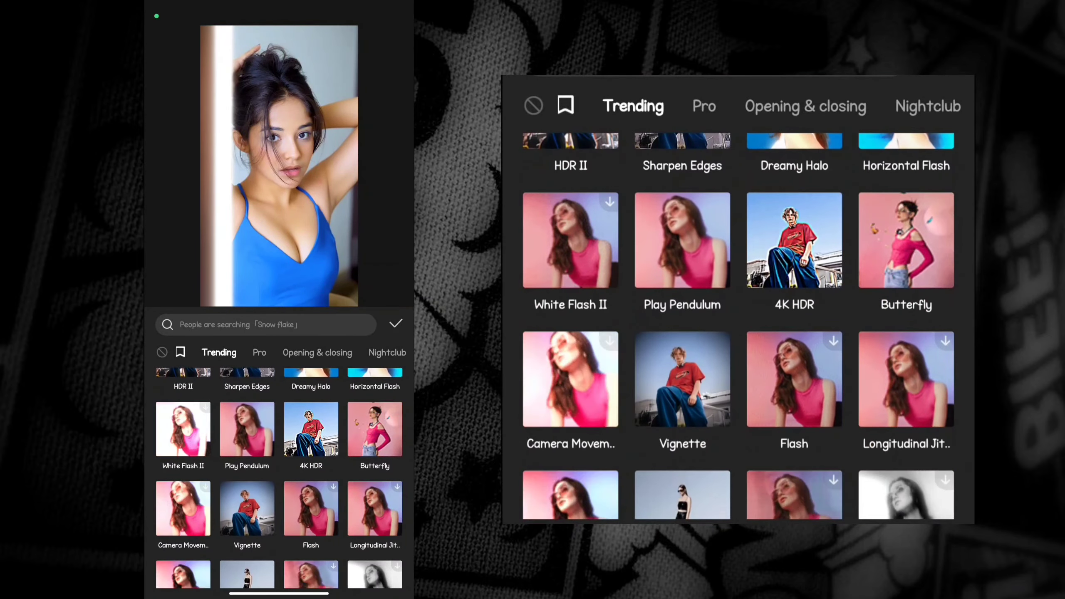
click(248, 508)
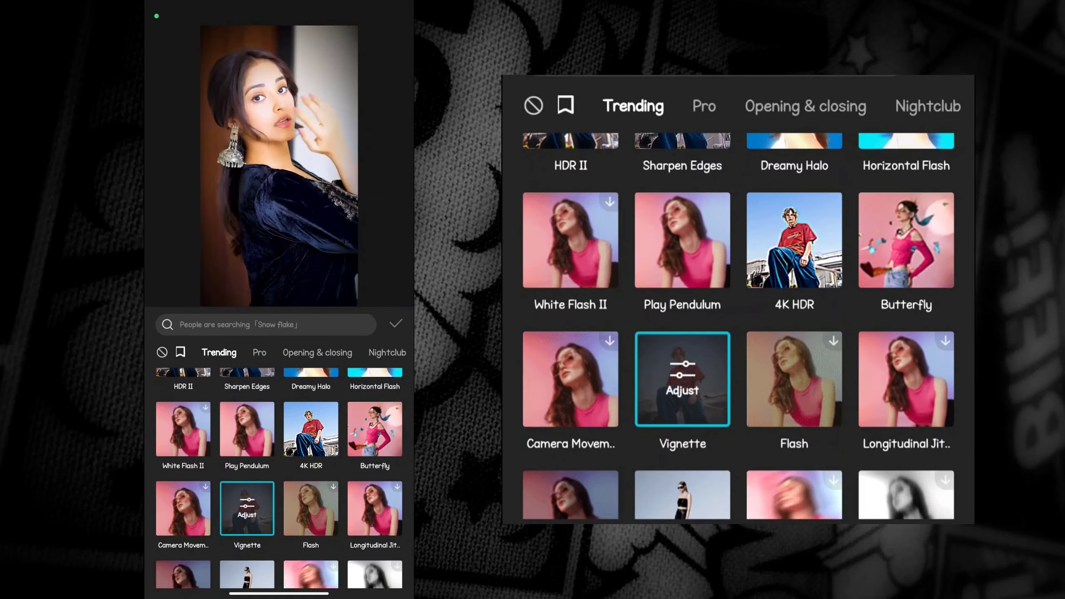
click(395, 324)
scroll(279, 424, right, 5)
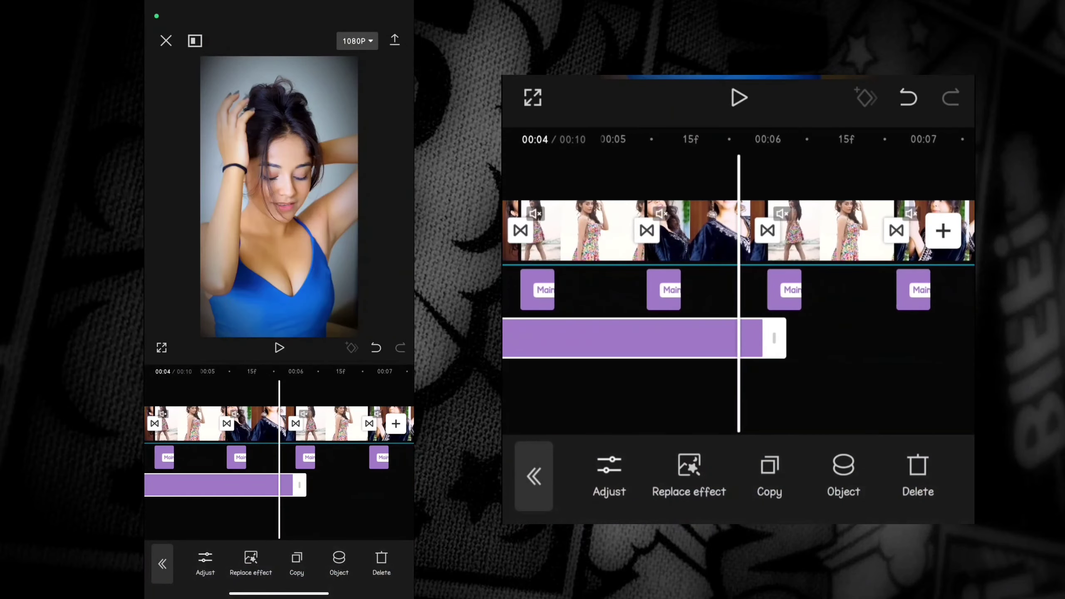
Stretch the Vignette effect clip out to the 00:10 end of the video
drag(275, 485, 381, 486)
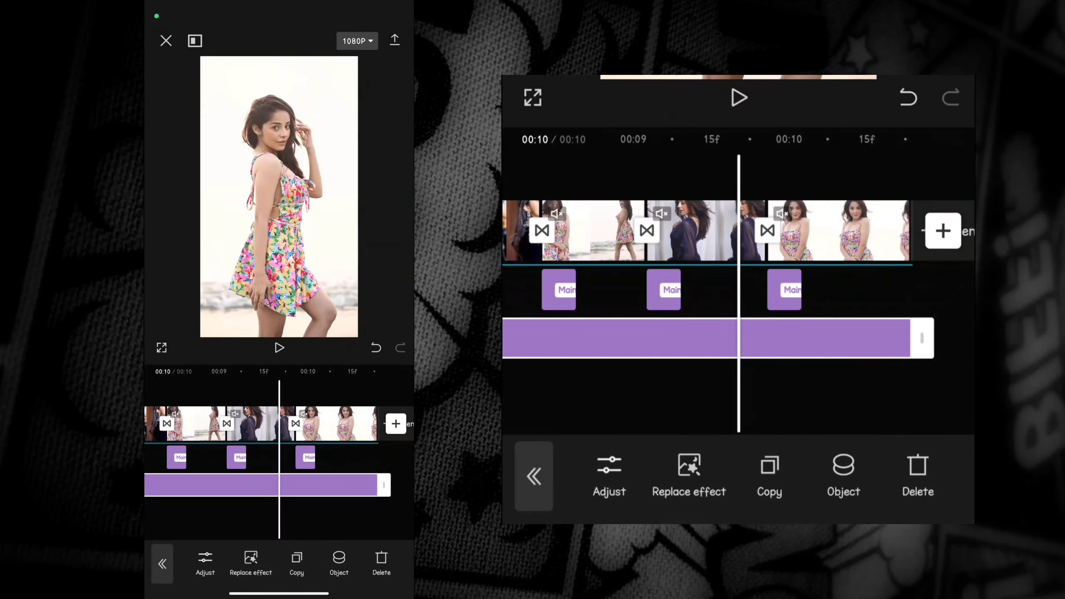
click(336, 520)
scroll(278, 423, left, 3)
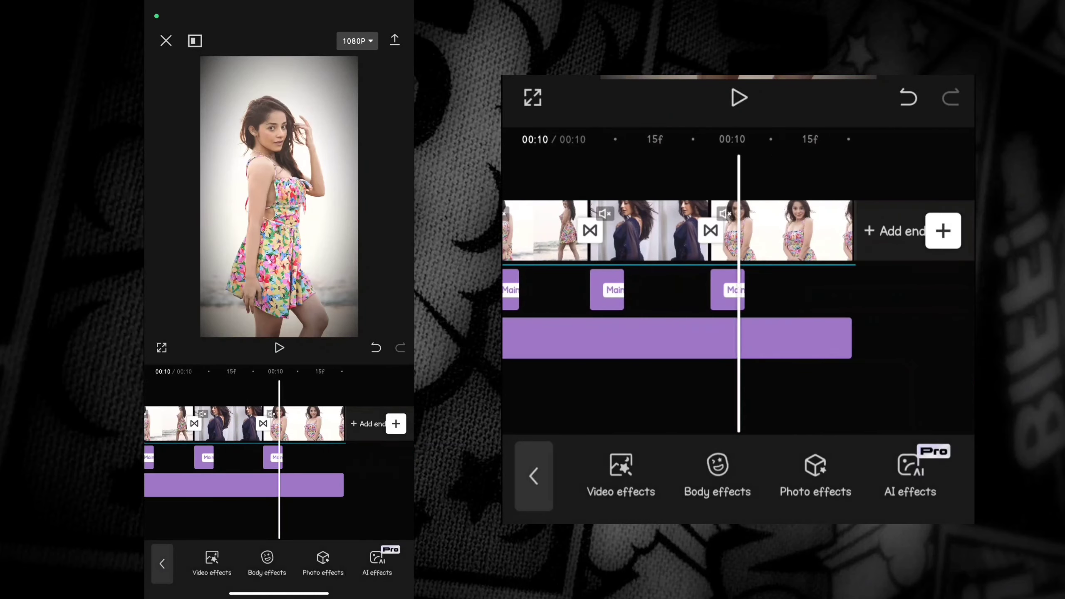
scroll(279, 424, left, 10)
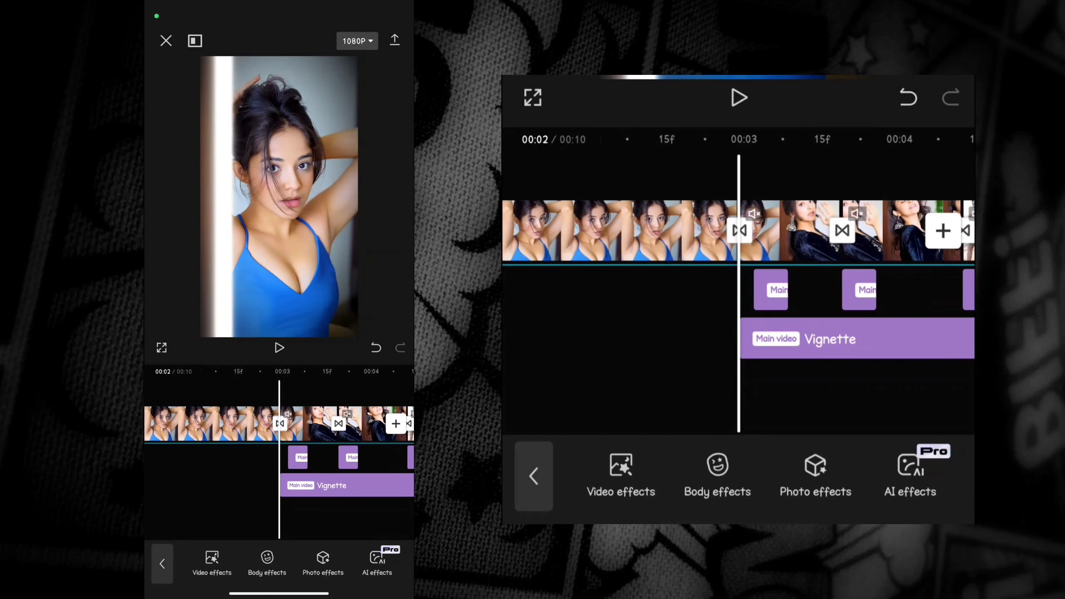
scroll(279, 423, right, 3)
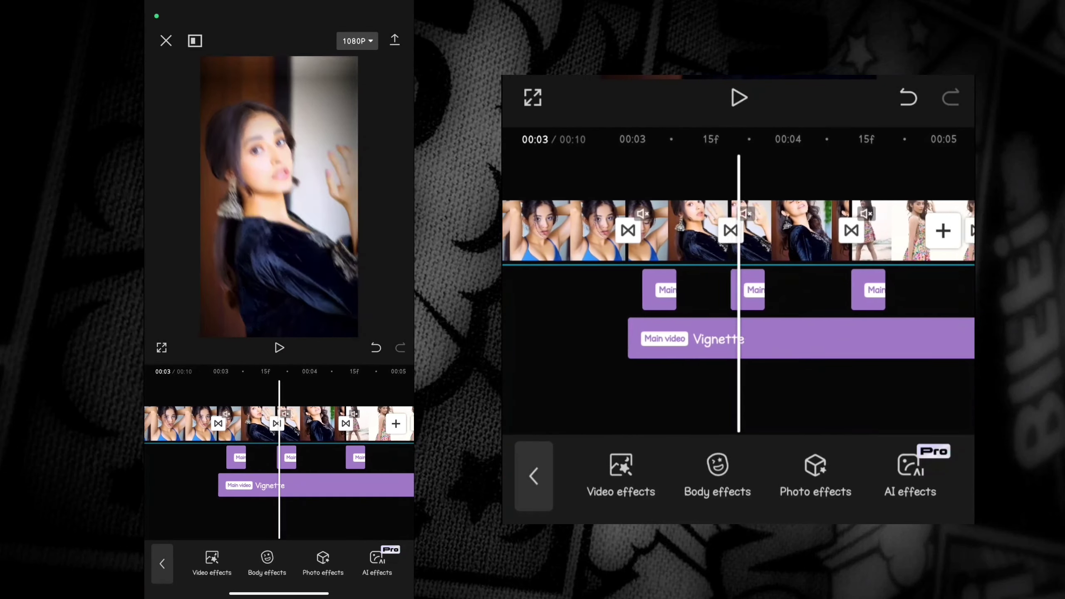